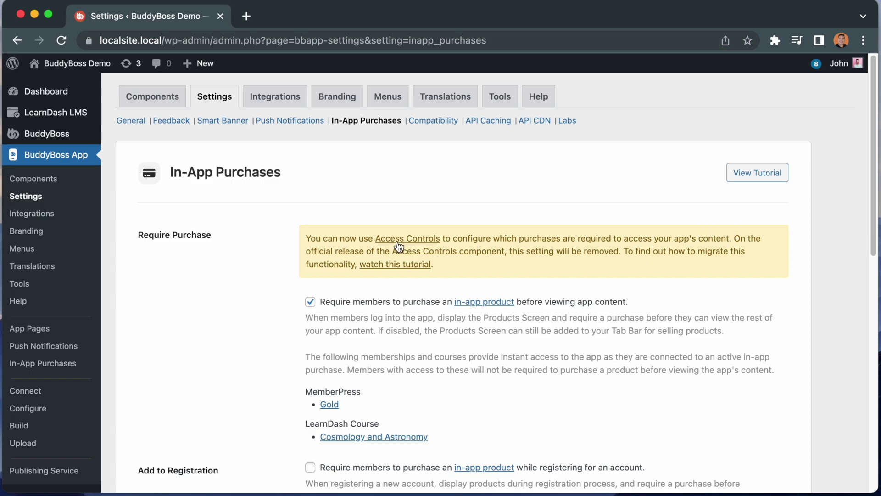
# Step: Follow the Access Controls notice link to the BuddyBoss App Labs settings page
pyautogui.click(430, 244)
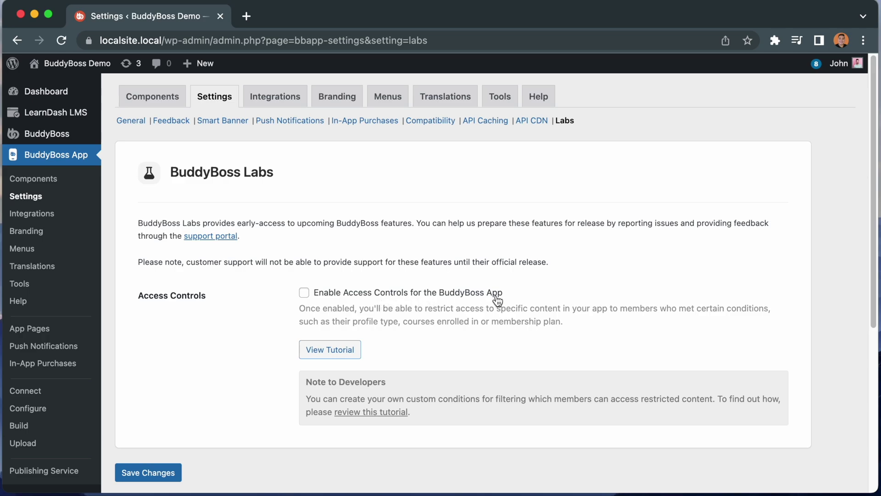
# Step: Enable Access Controls for the BuddyBoss App, confirm activation, and save the Labs settings
pyautogui.click(304, 293)
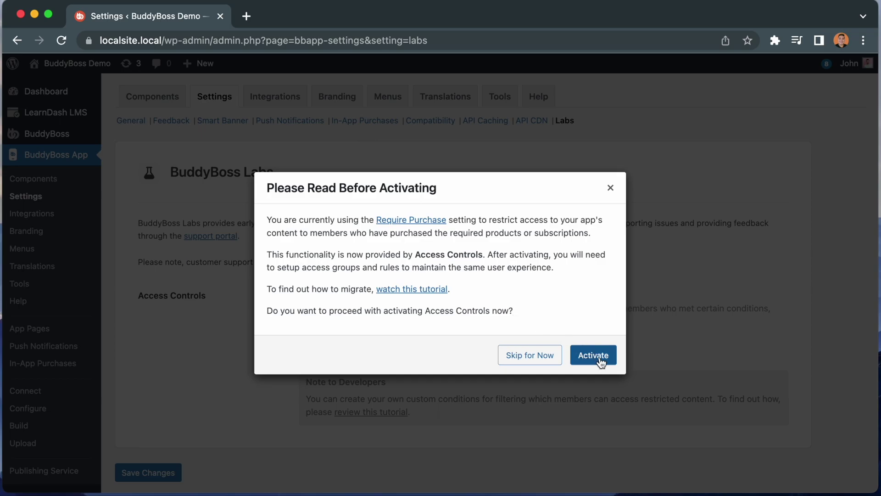
pyautogui.click(593, 355)
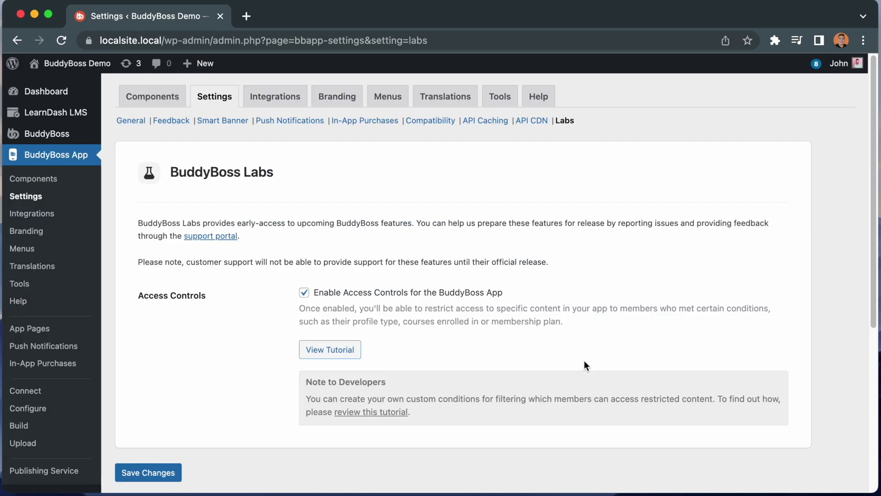
pyautogui.click(146, 477)
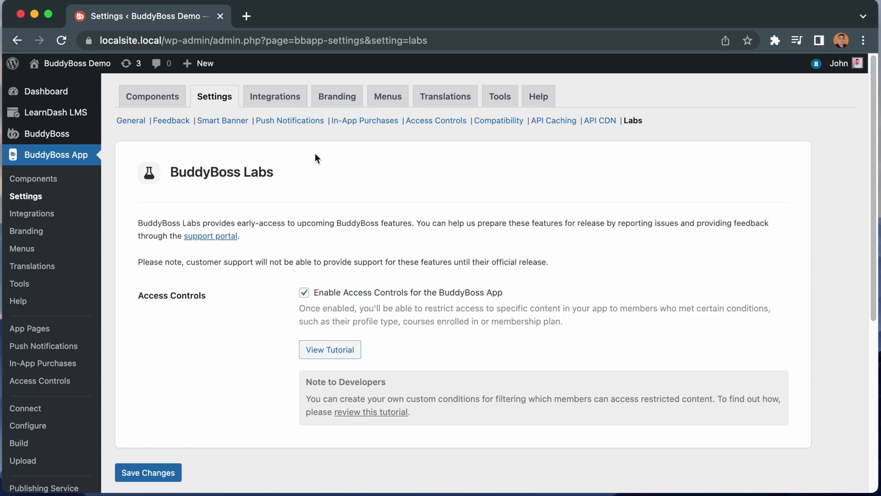
# Step: Go back to the In-App Purchases settings page
pyautogui.click(351, 121)
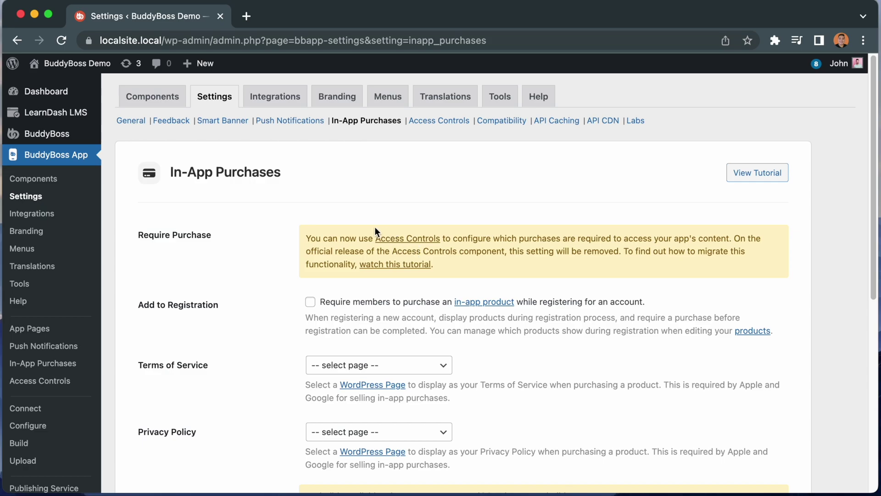
# Step: Open the Access Controls settings on the General page
pyautogui.click(409, 240)
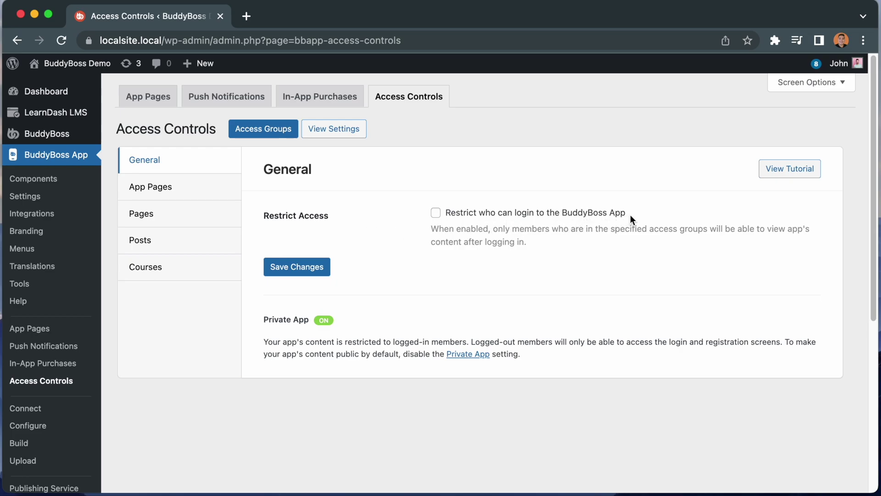
# Step: Turn on 'Restrict who can login to the BuddyBoss App' under Restrict Access
pyautogui.click(436, 214)
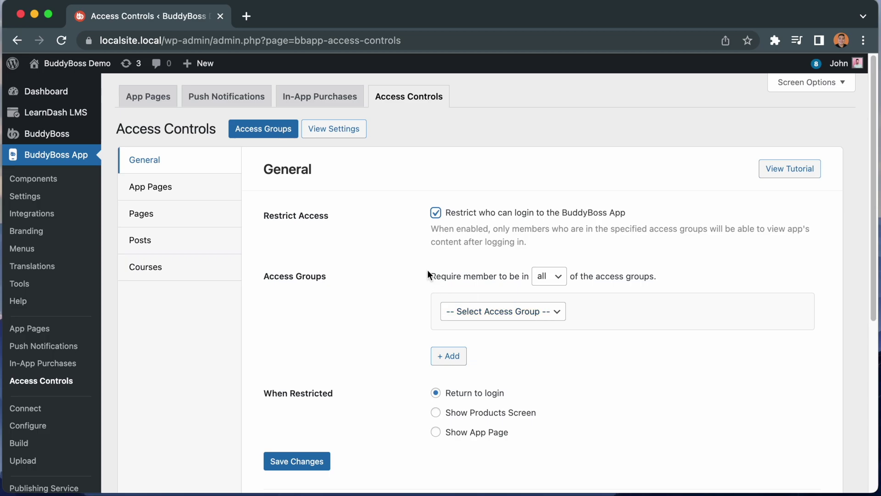
# Step: Add an access group with condition MemberPress, Has specific membership, Gold, and save it
pyautogui.click(265, 129)
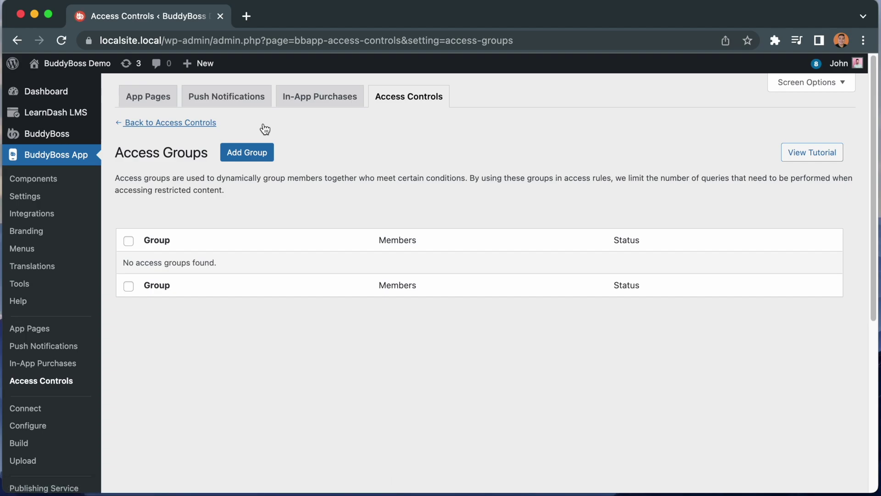
pyautogui.click(251, 154)
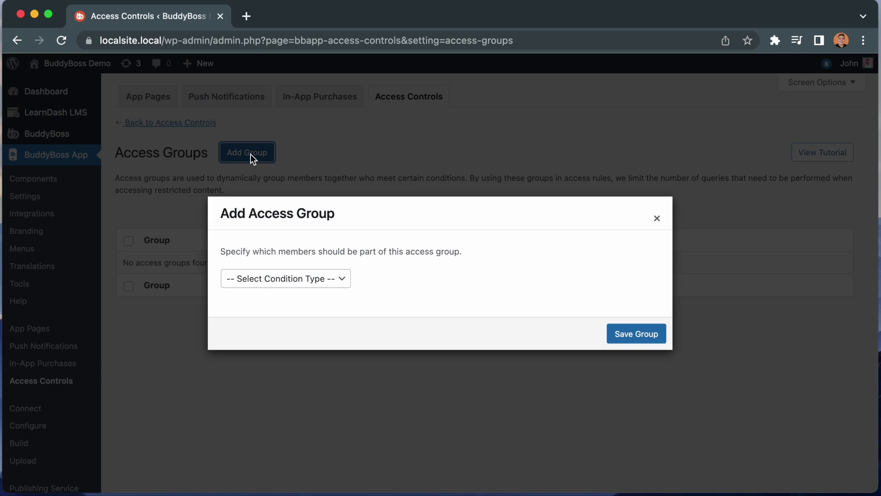
pyautogui.click(271, 279)
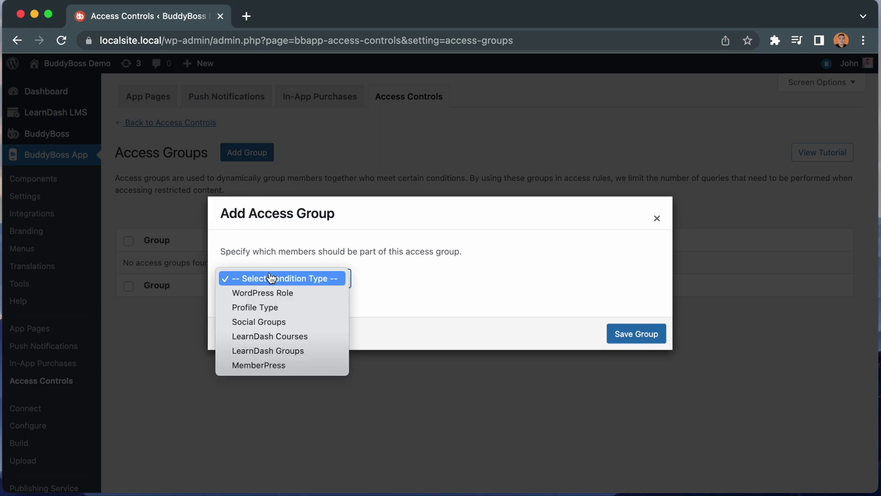
pyautogui.click(274, 365)
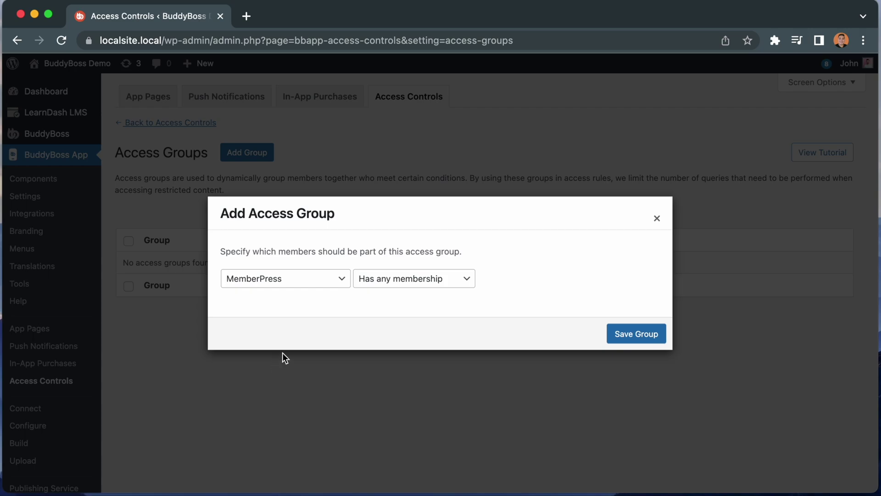
pyautogui.click(413, 281)
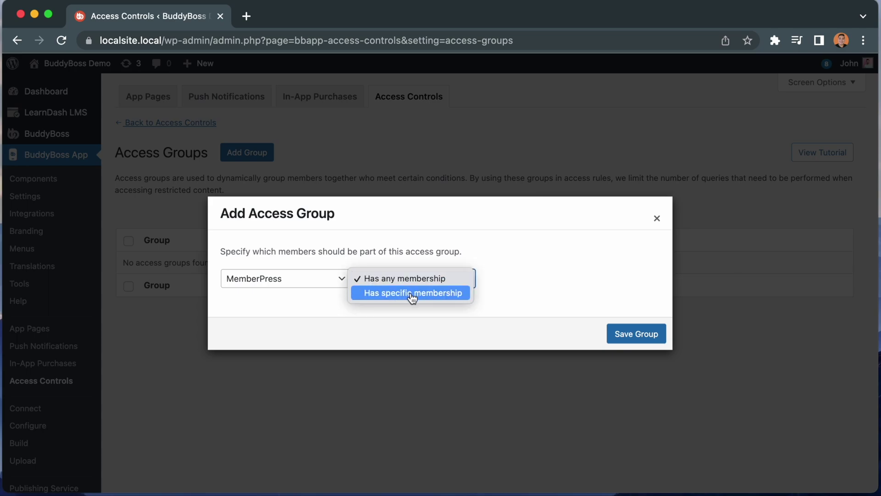
pyautogui.click(412, 294)
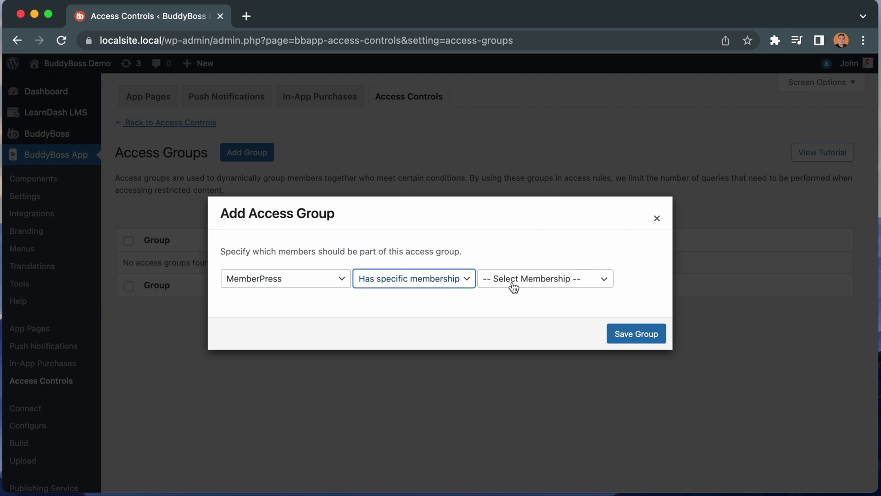
pyautogui.click(514, 286)
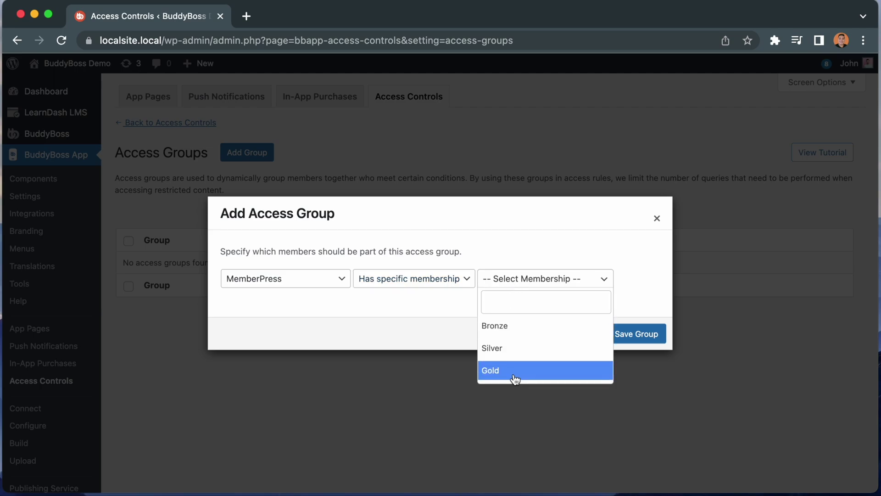
pyautogui.click(515, 375)
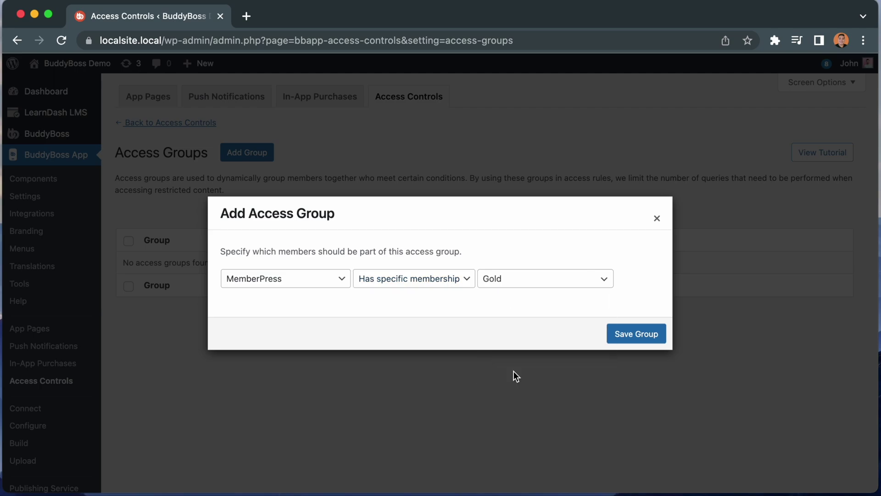
pyautogui.click(653, 336)
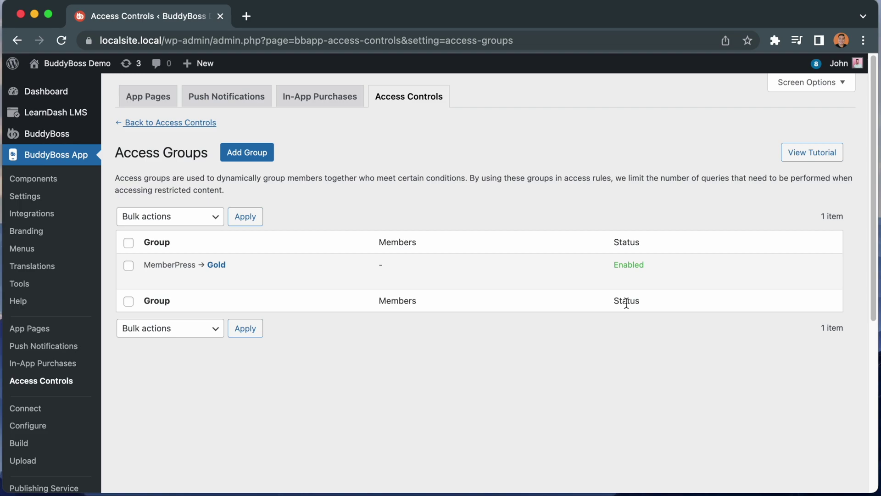
pyautogui.moveTo(422, 271)
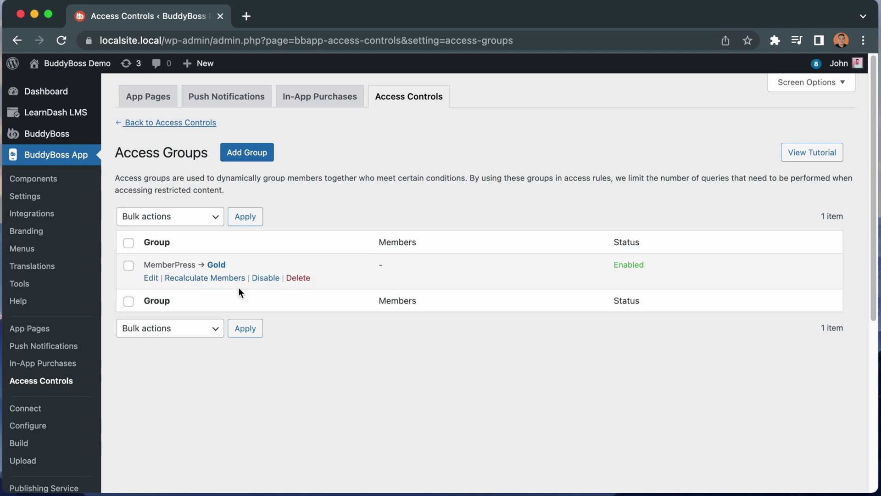
# Step: Add a LearnDash Courses access group set to 'Enrolled in any course' and save it
pyautogui.click(247, 156)
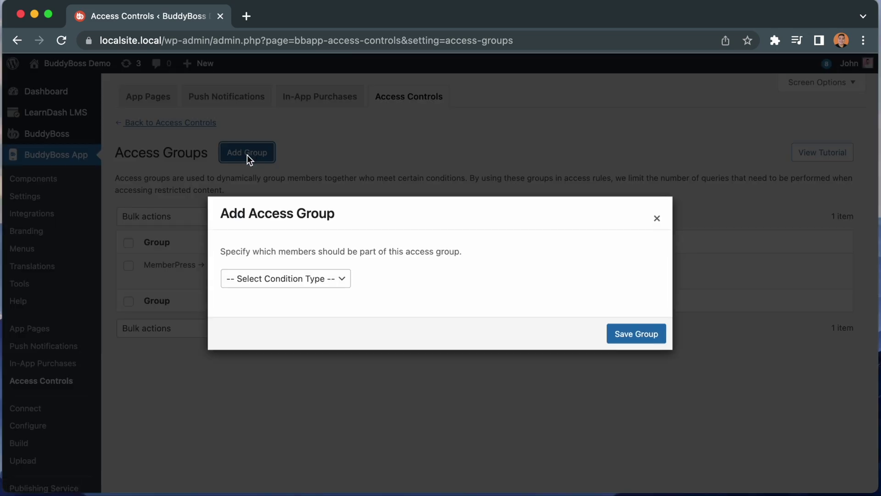
pyautogui.click(272, 278)
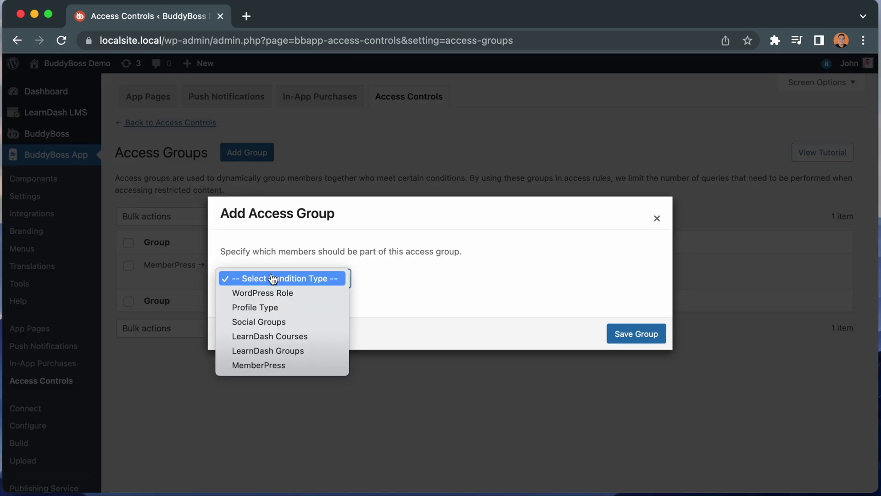
pyautogui.click(276, 336)
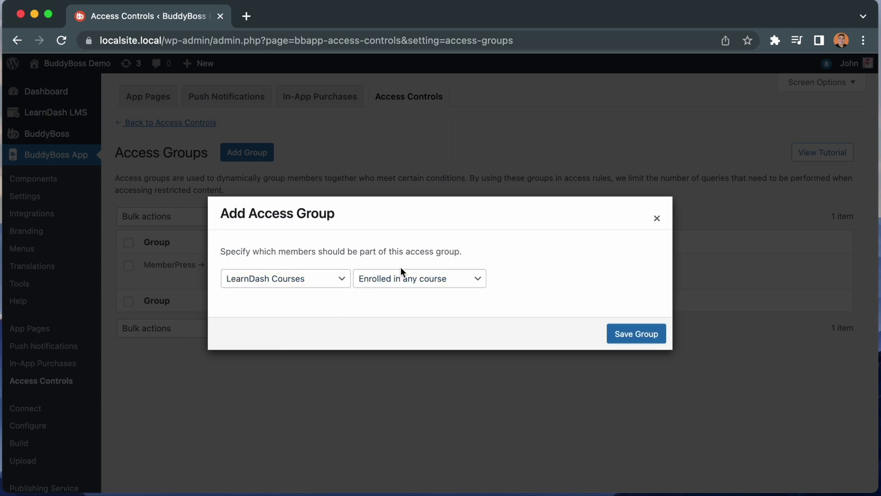
pyautogui.click(408, 279)
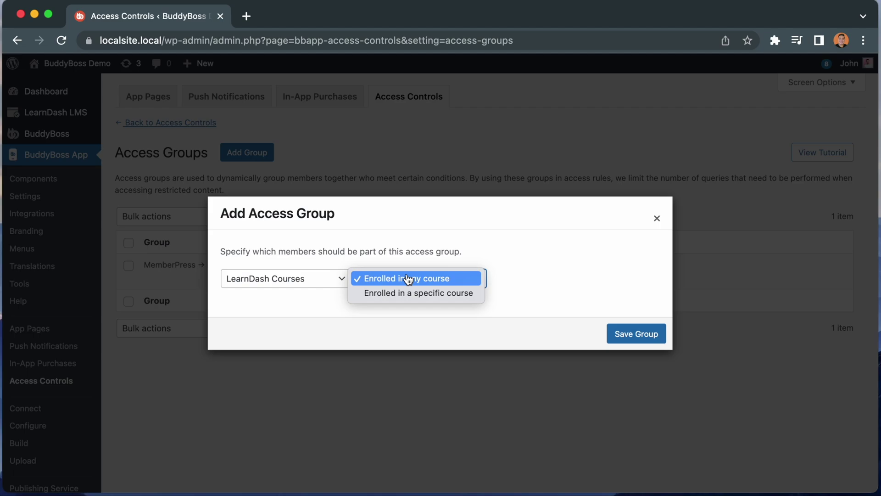
pyautogui.click(408, 278)
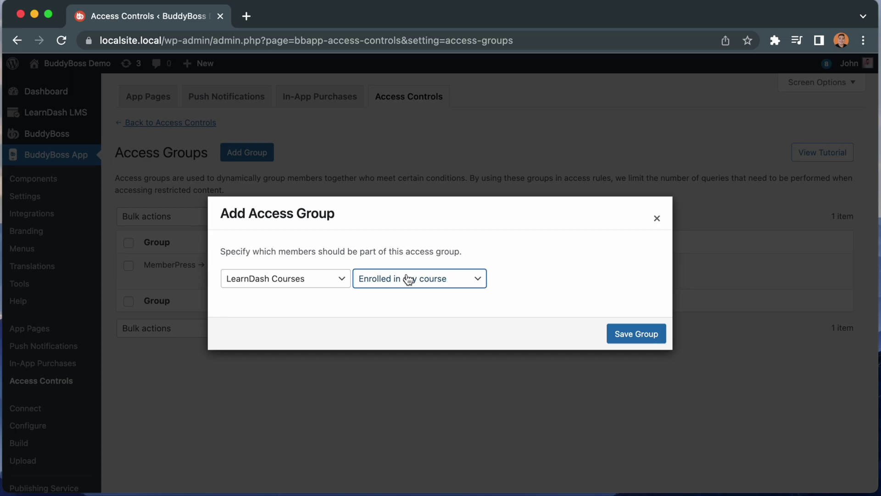
pyautogui.click(648, 335)
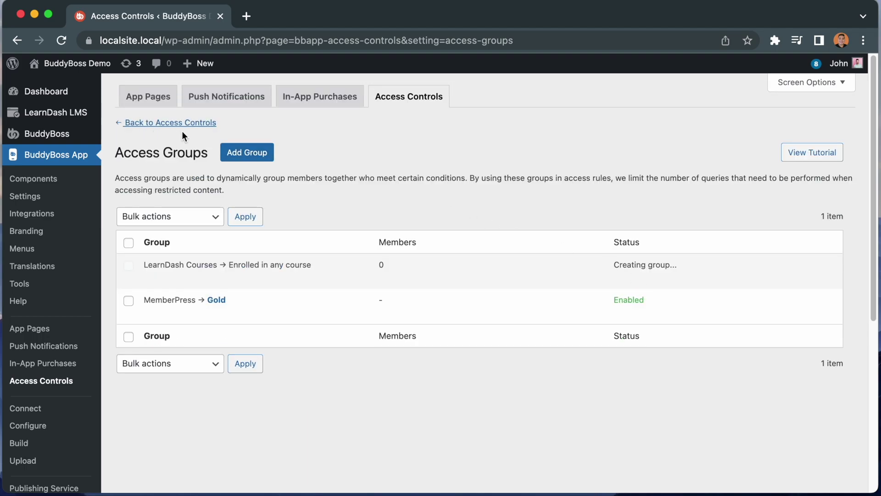
# Step: Back in Access Controls, re-enable Restrict Access and select the LearnDash Courses: Enrolled in any course group
pyautogui.click(180, 124)
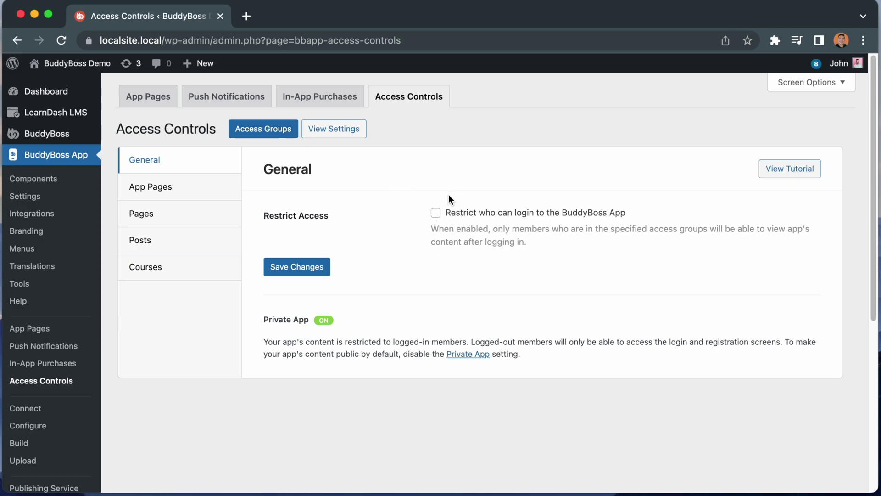
pyautogui.click(436, 214)
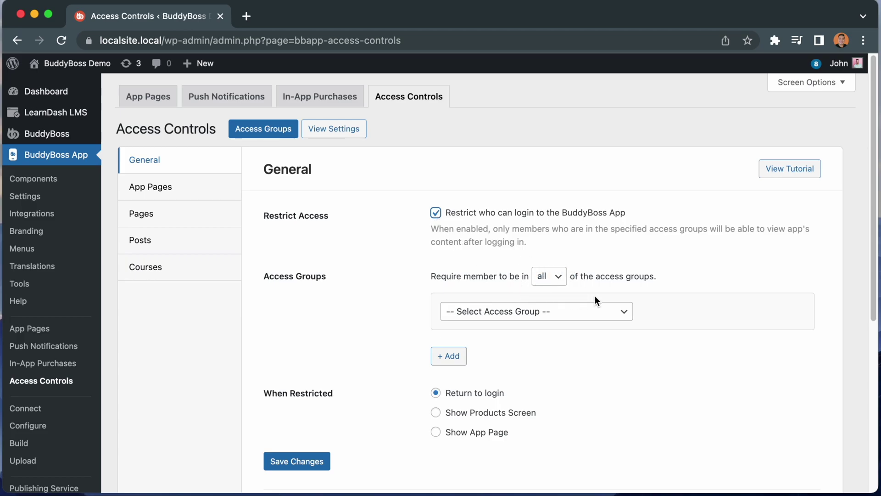
pyautogui.click(555, 277)
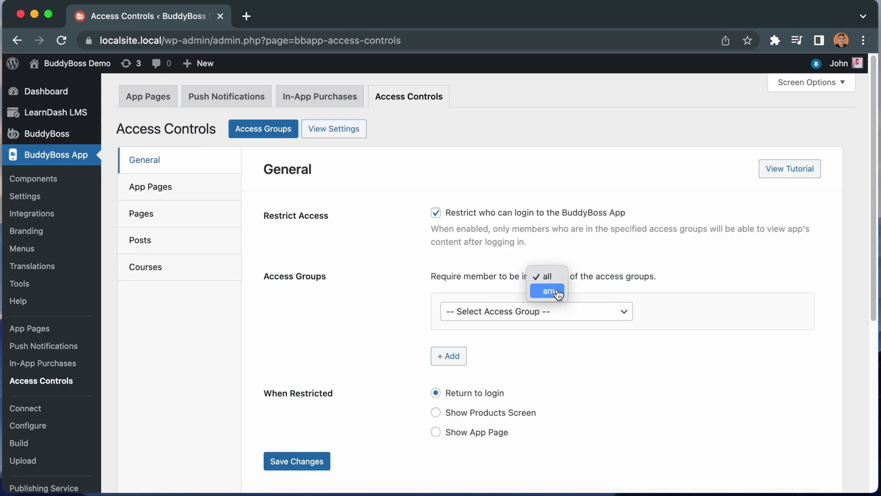
pyautogui.click(557, 292)
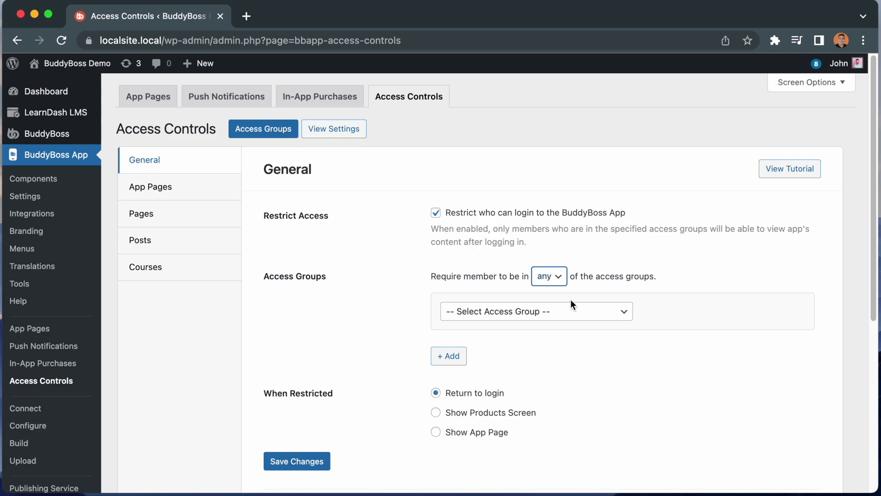
pyautogui.click(566, 310)
pyautogui.click(562, 327)
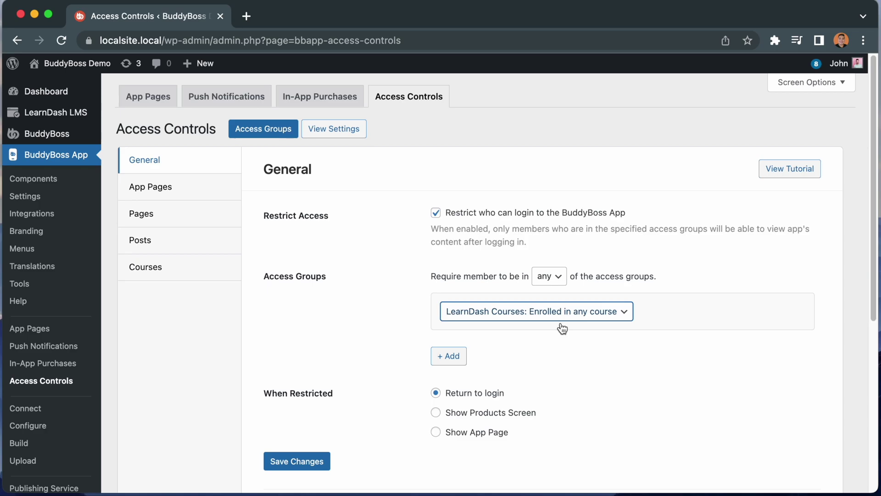
# Step: Add the MemberPress: Gold group and require membership in all access groups
pyautogui.click(449, 356)
pyautogui.click(452, 359)
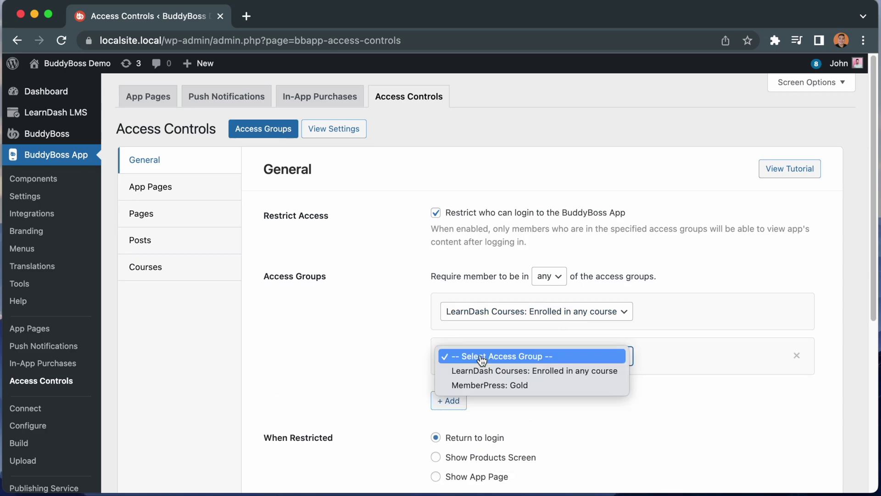
pyautogui.click(483, 386)
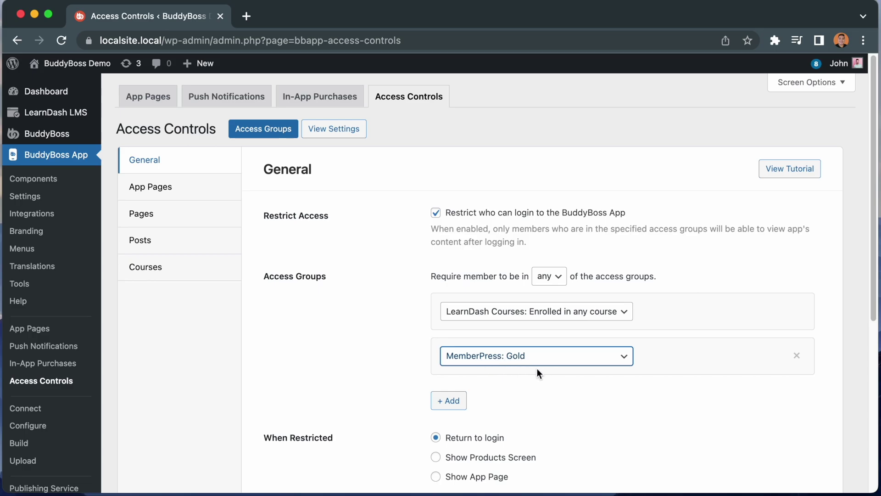
pyautogui.click(552, 277)
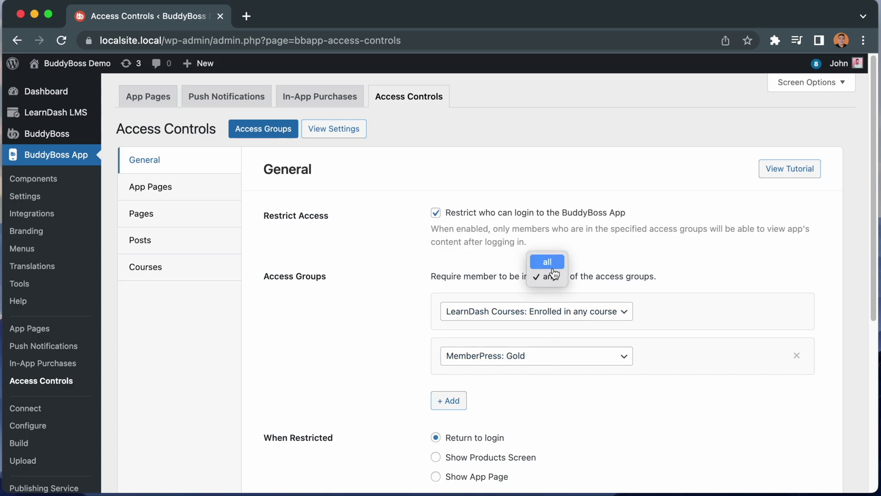
pyautogui.click(554, 267)
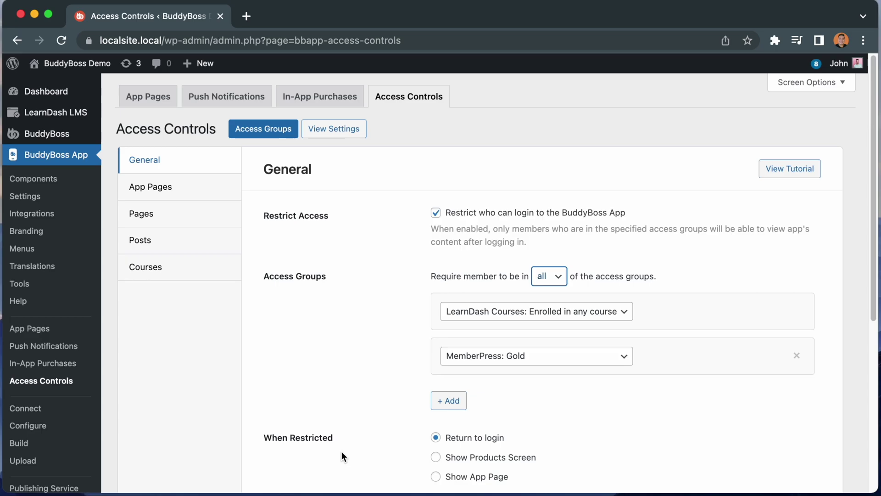
# Step: Set When Restricted to Show Products Screen and save the access control settings
pyautogui.click(436, 458)
pyautogui.click(436, 439)
pyautogui.click(436, 477)
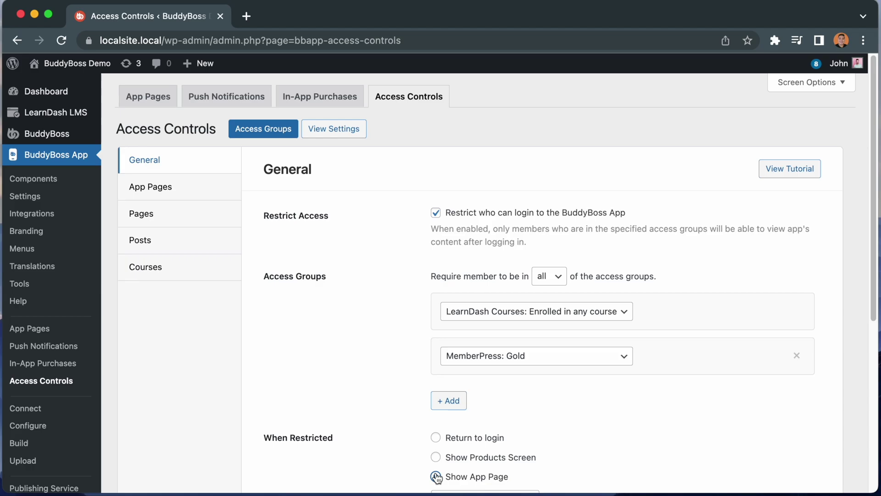
pyautogui.scroll(-2, 437, 477)
pyautogui.scroll(-2, 437, 478)
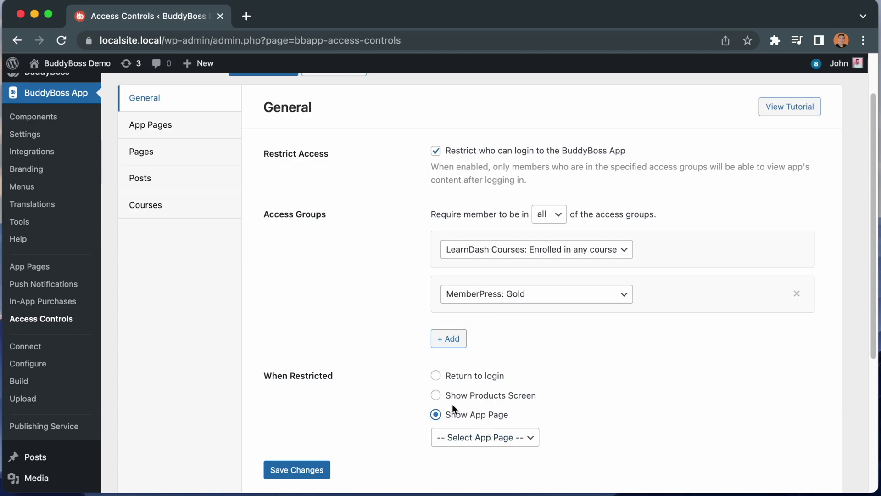
pyautogui.click(436, 395)
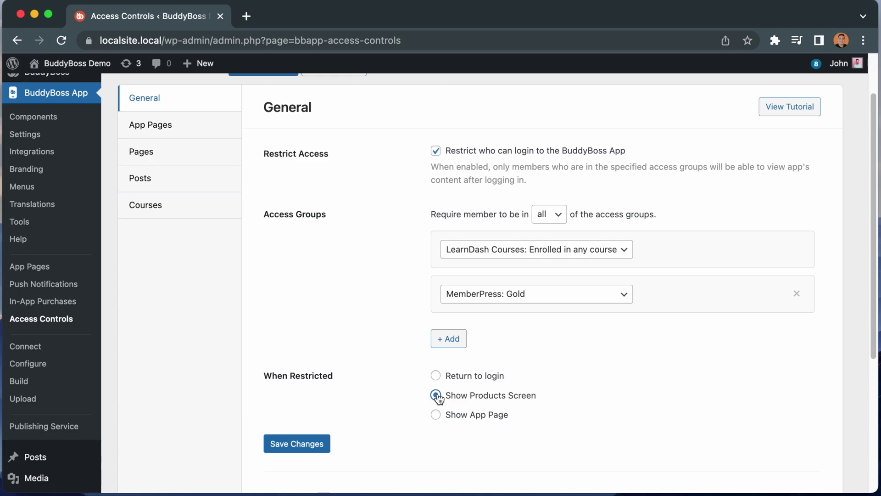
pyautogui.click(297, 446)
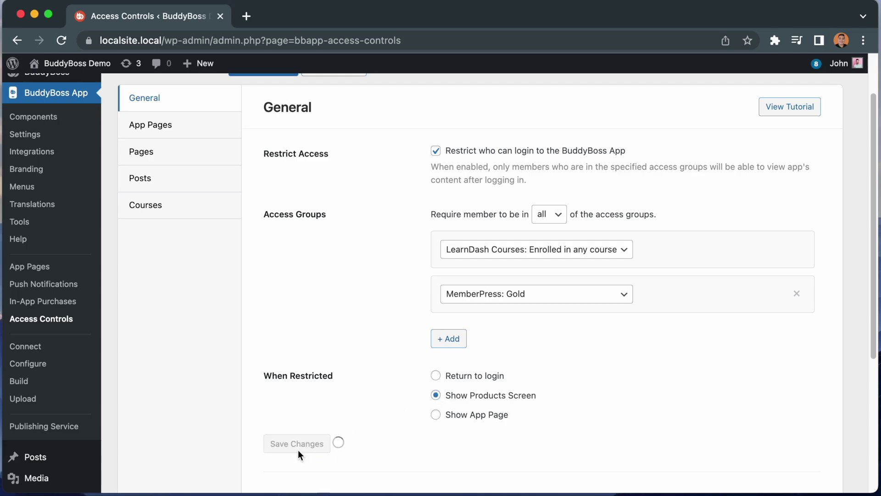